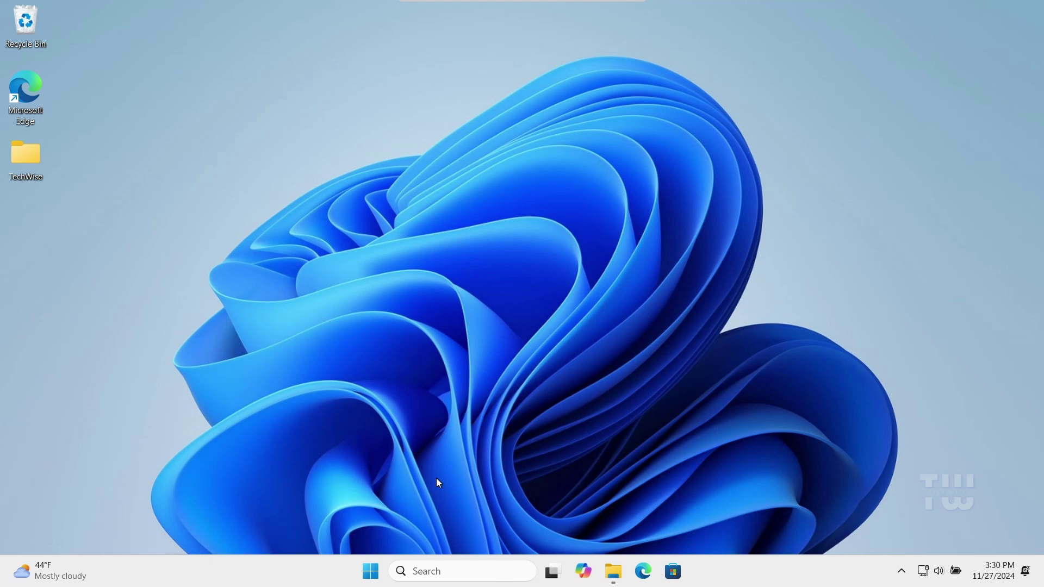
Open Device Manager from the Start context menu and expand 'Mice and other pointing devices'.
{"action": "right_click", "coordinate": [372, 571]}
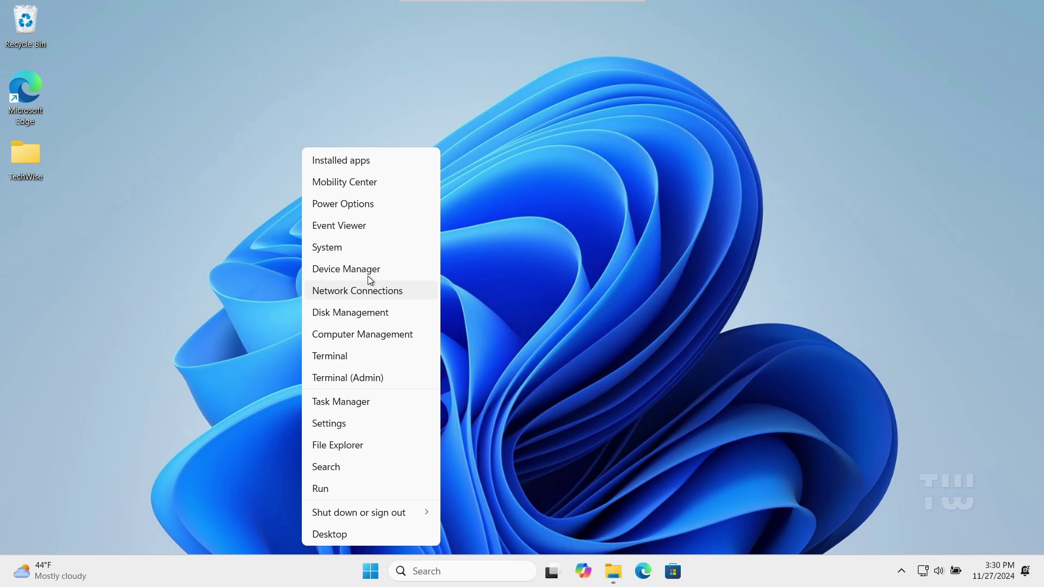
{"action": "left_click", "coordinate": [390, 270]}
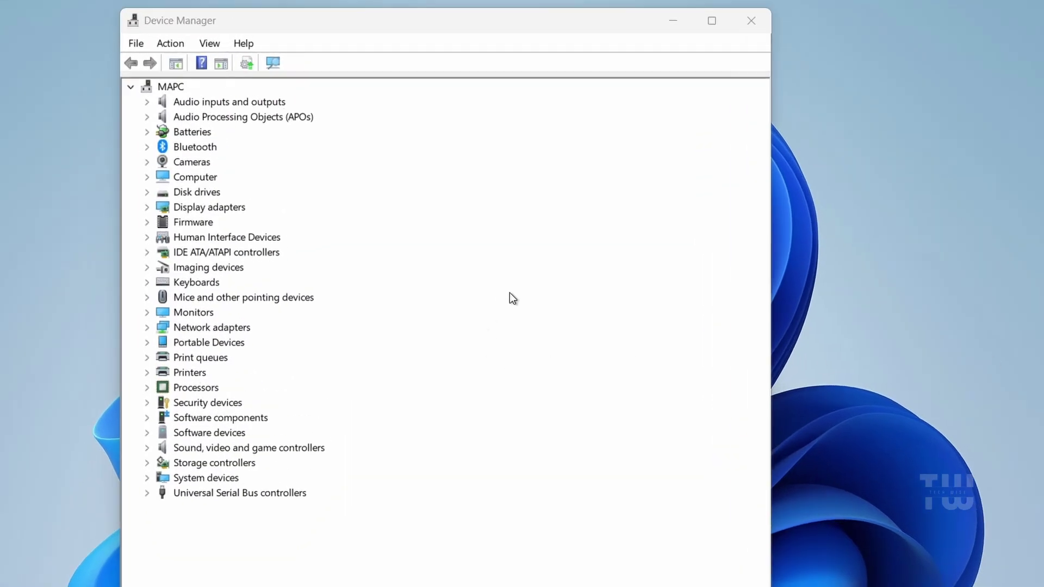
{"action": "left_click", "coordinate": [237, 299]}
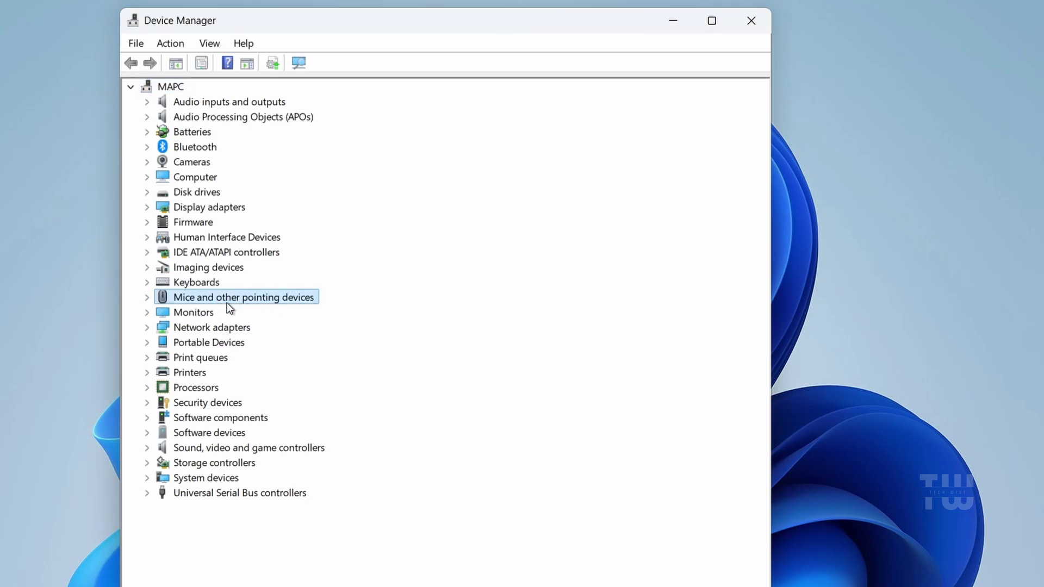
{"action": "double_click", "coordinate": [233, 302]}
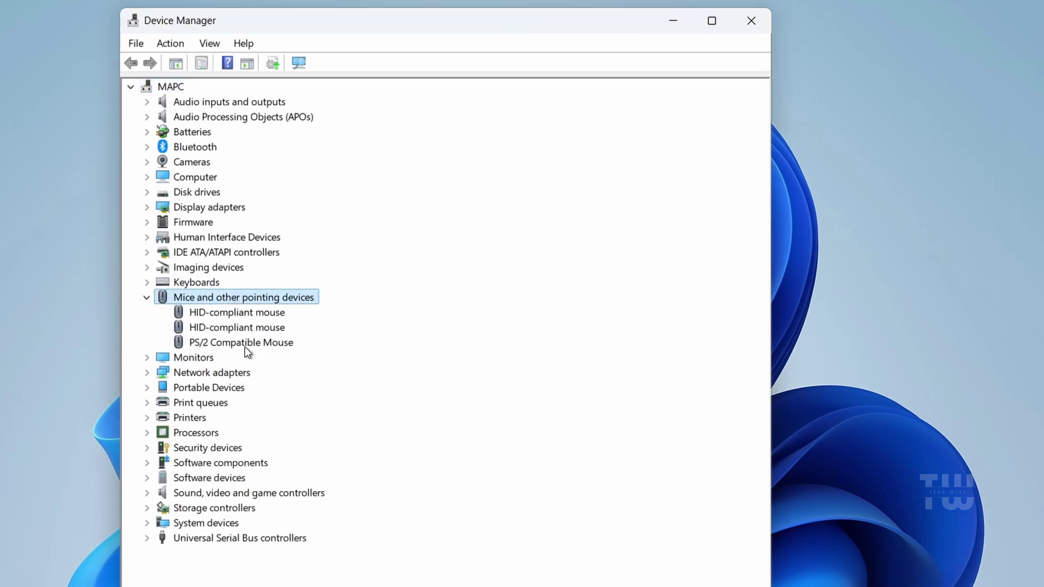
Search automatically for a newer driver for the first HID-compliant mouse.
{"action": "right_click", "coordinate": [252, 314]}
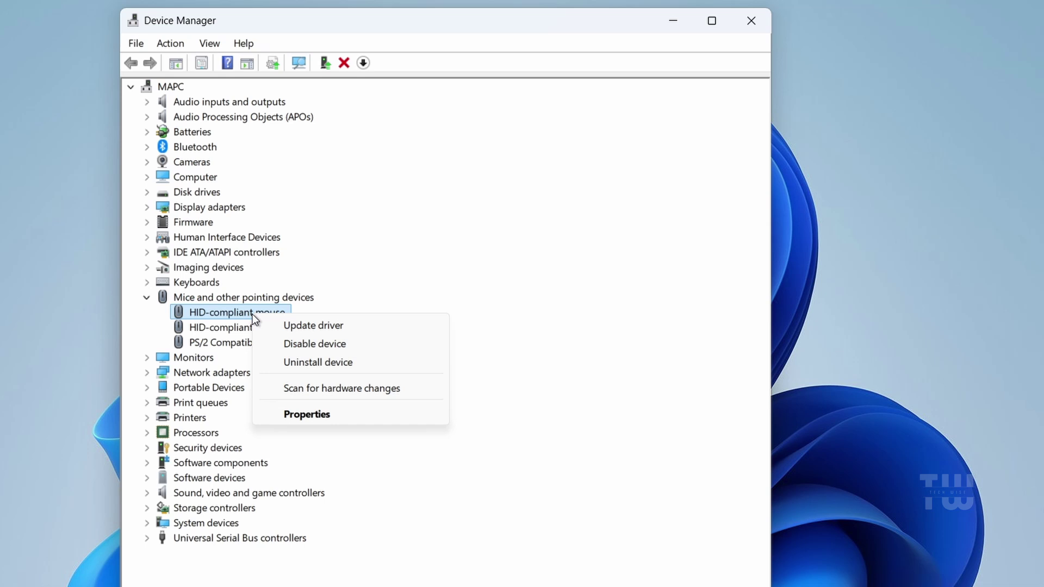
{"action": "left_click", "coordinate": [318, 324]}
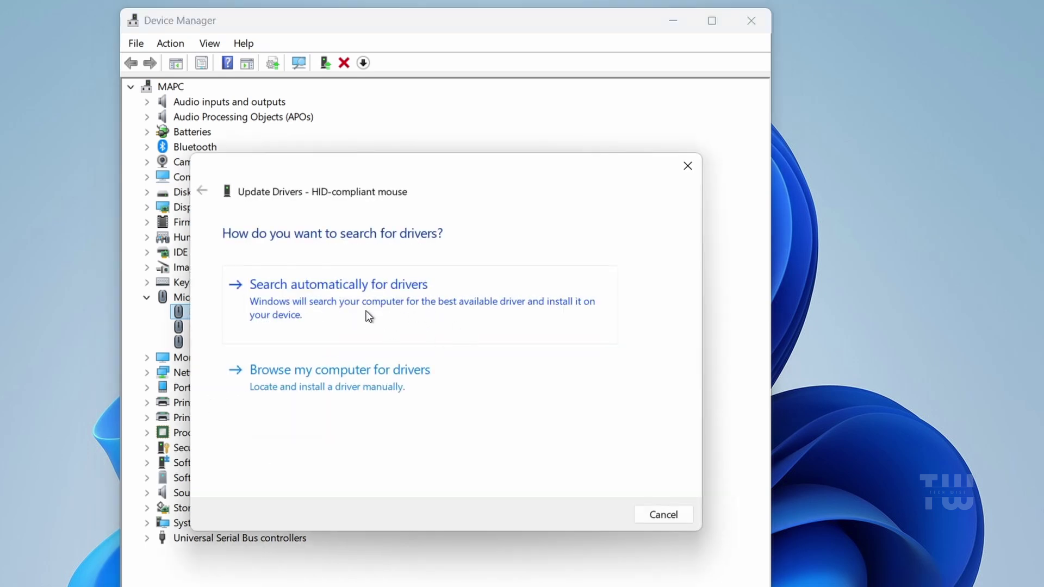
{"action": "left_click", "coordinate": [390, 304]}
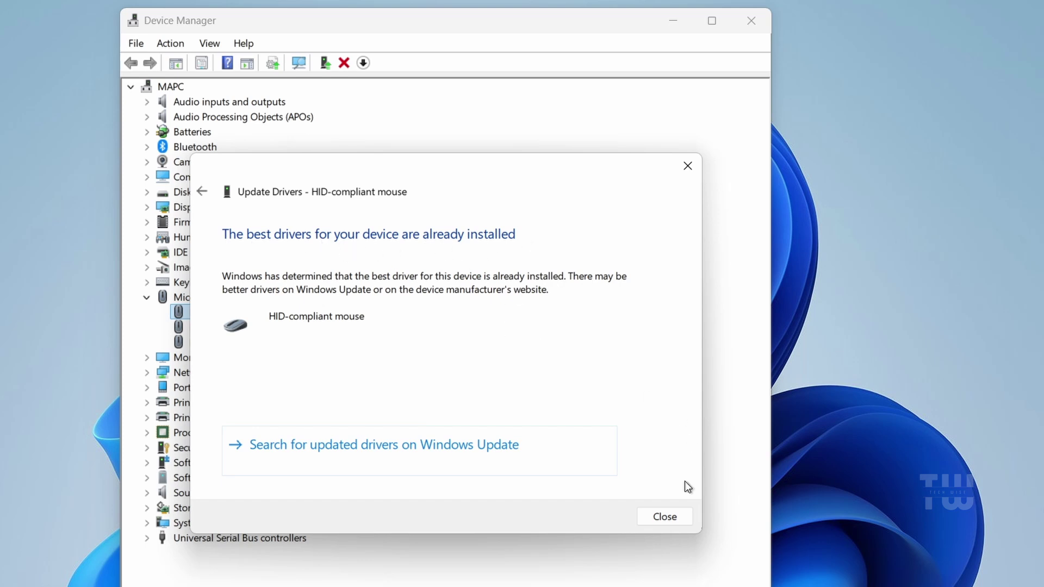
{"action": "left_click", "coordinate": [665, 517]}
Search automatically for a newer driver for the second HID-compliant mouse.
{"action": "left_click", "coordinate": [215, 326]}
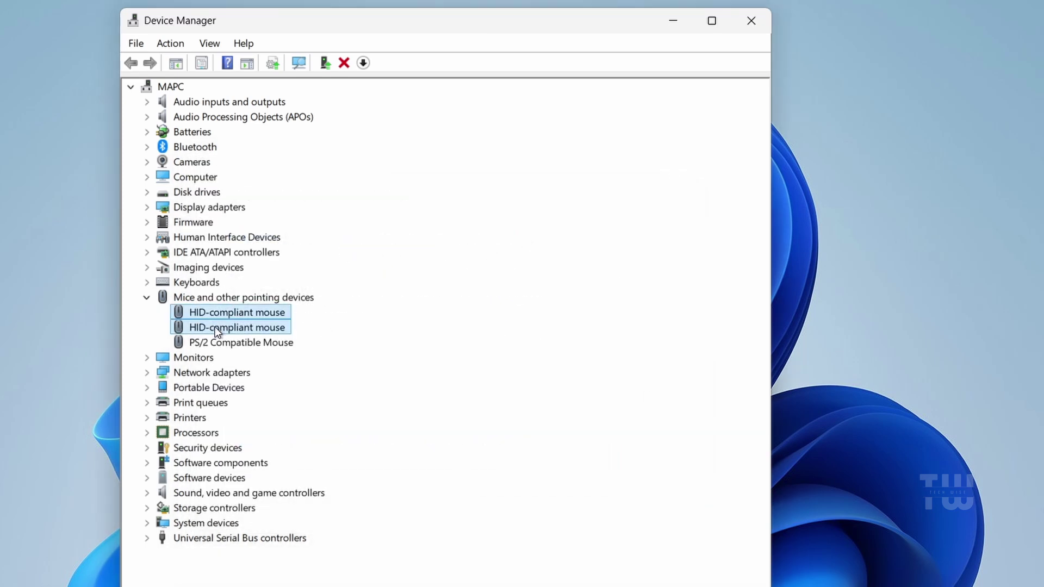
{"action": "right_click", "coordinate": [215, 326]}
{"action": "left_click", "coordinate": [283, 346]}
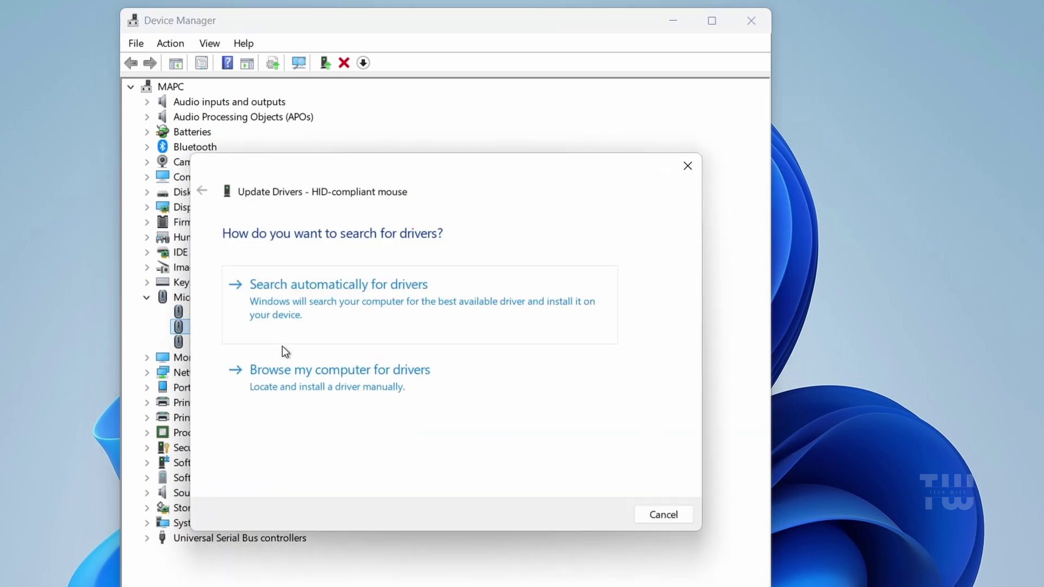
{"action": "left_click", "coordinate": [478, 314]}
{"action": "left_click", "coordinate": [665, 517]}
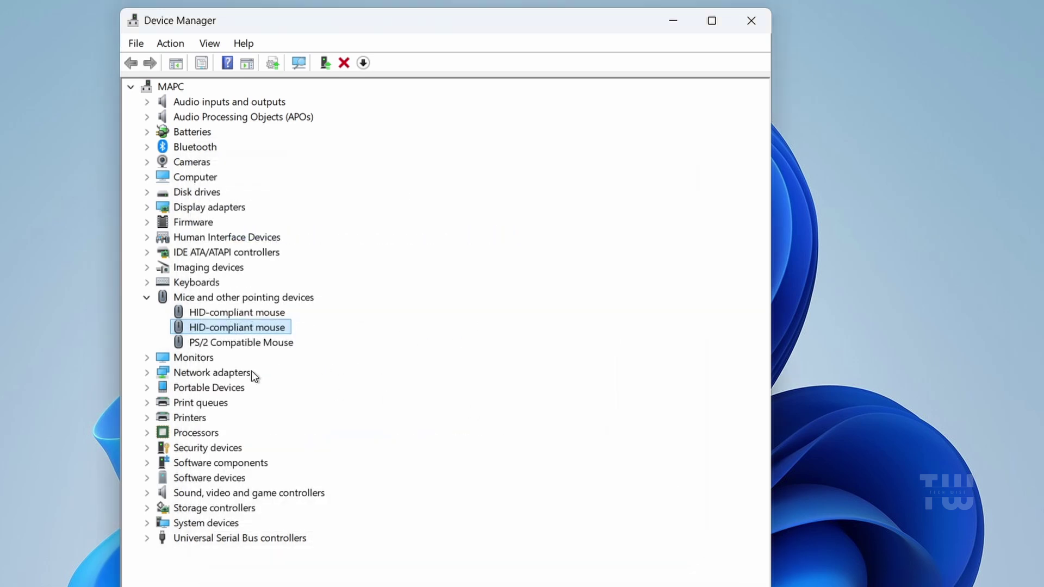
Search for a PS/2 Compatible Mouse driver, confirming the best one is already installed.
{"action": "left_click", "coordinate": [232, 341]}
{"action": "right_click", "coordinate": [233, 341]}
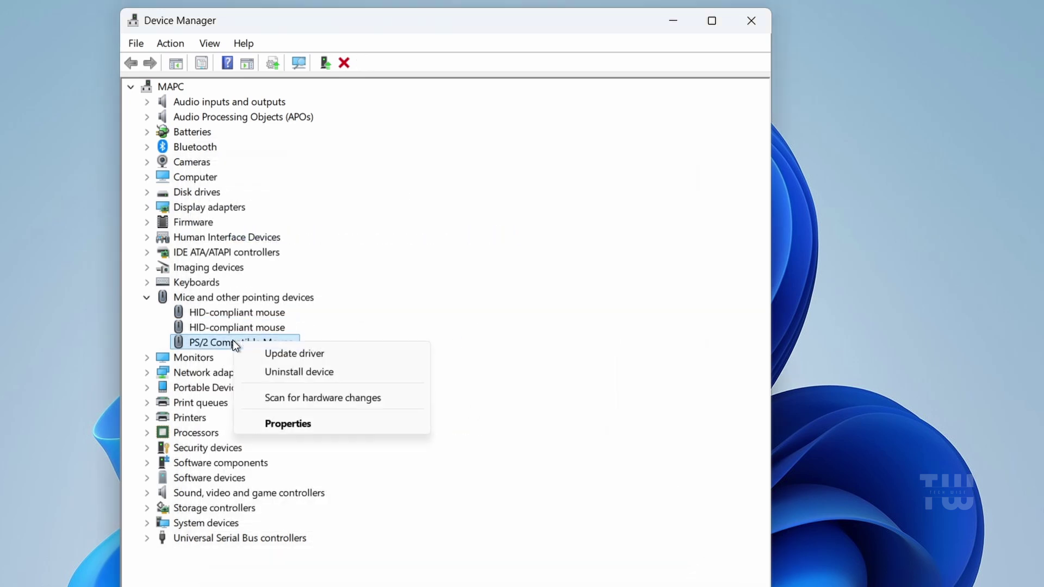
{"action": "left_click", "coordinate": [285, 354]}
{"action": "left_click", "coordinate": [409, 315]}
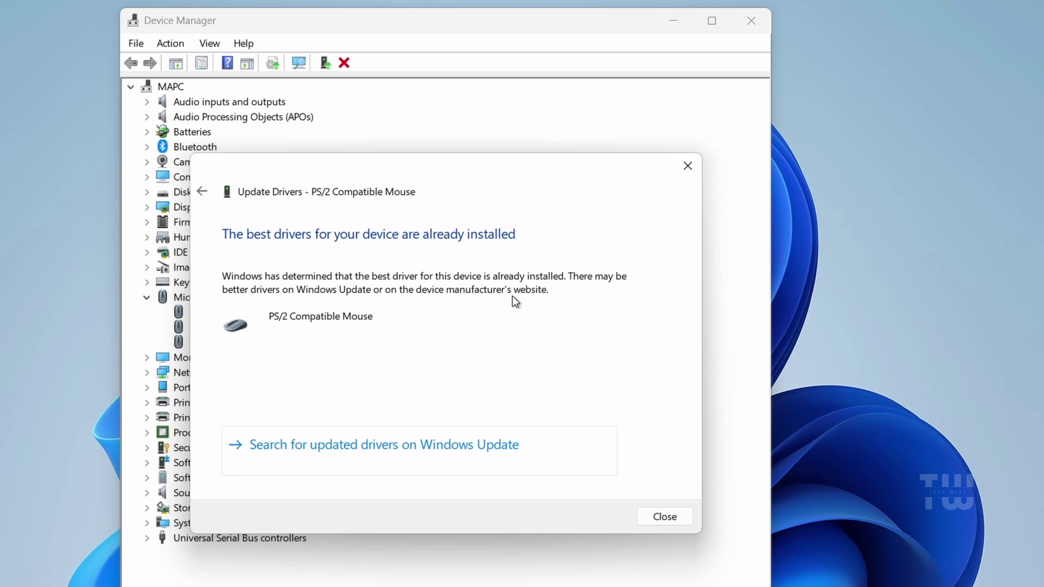
{"action": "left_click", "coordinate": [657, 514]}
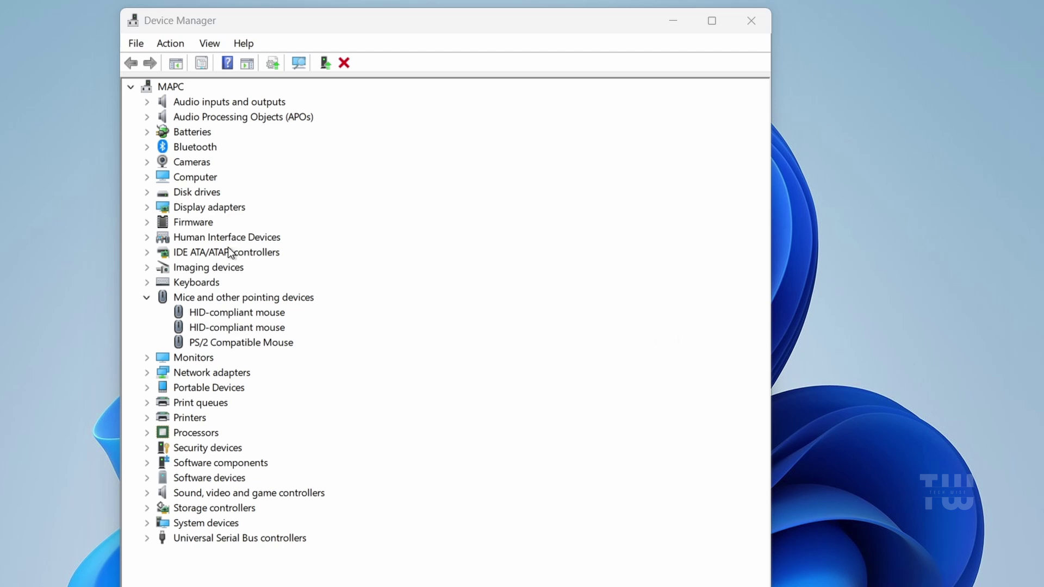
Expand Human Interface Devices and run an automatic driver search for the HID-compliant touch pad.
{"action": "left_click", "coordinate": [190, 238]}
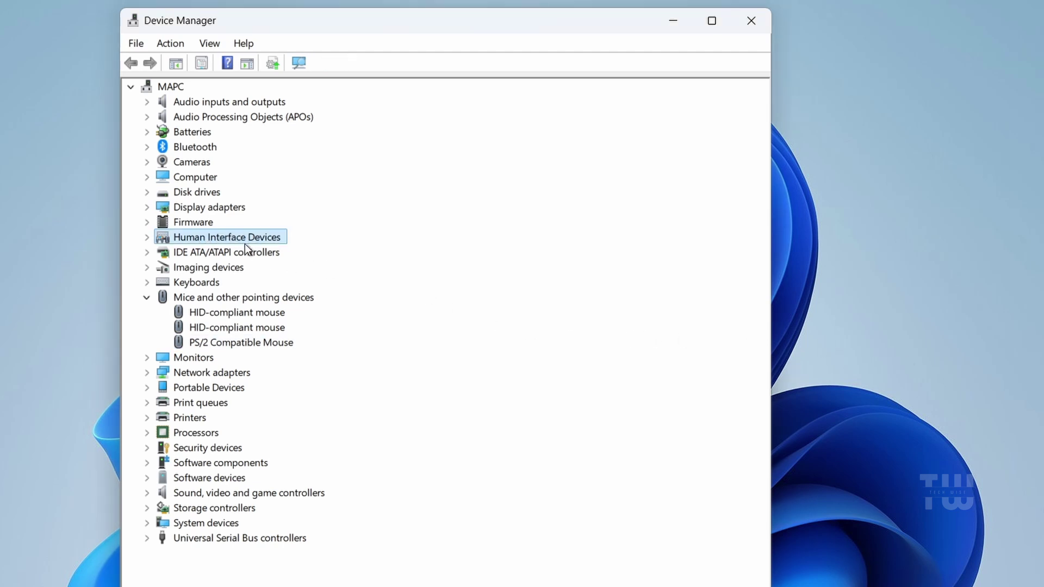
{"action": "left_click", "coordinate": [147, 237]}
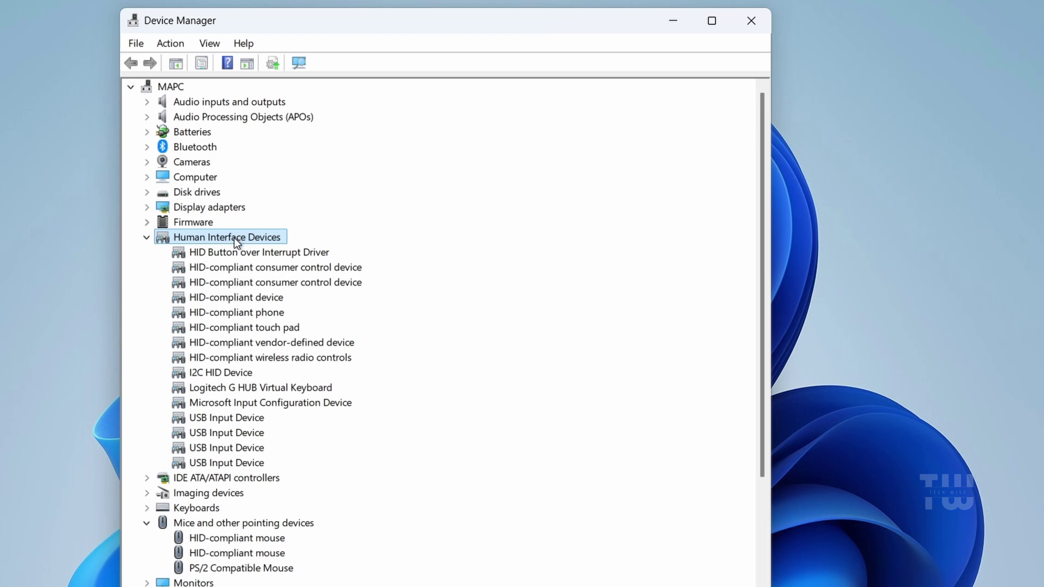
{"action": "left_click", "coordinate": [233, 327]}
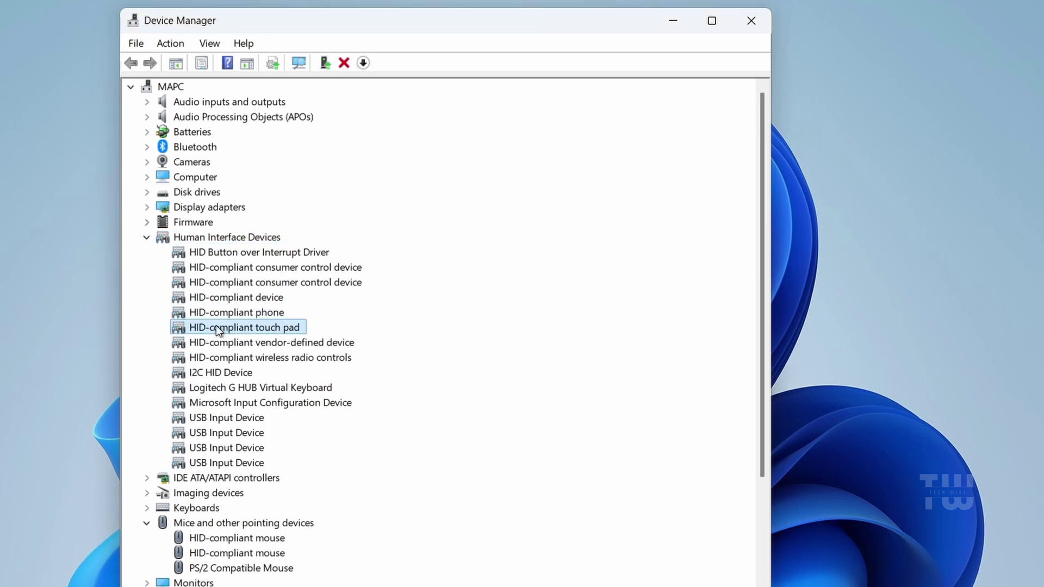
{"action": "right_click", "coordinate": [260, 326]}
{"action": "left_click", "coordinate": [324, 340]}
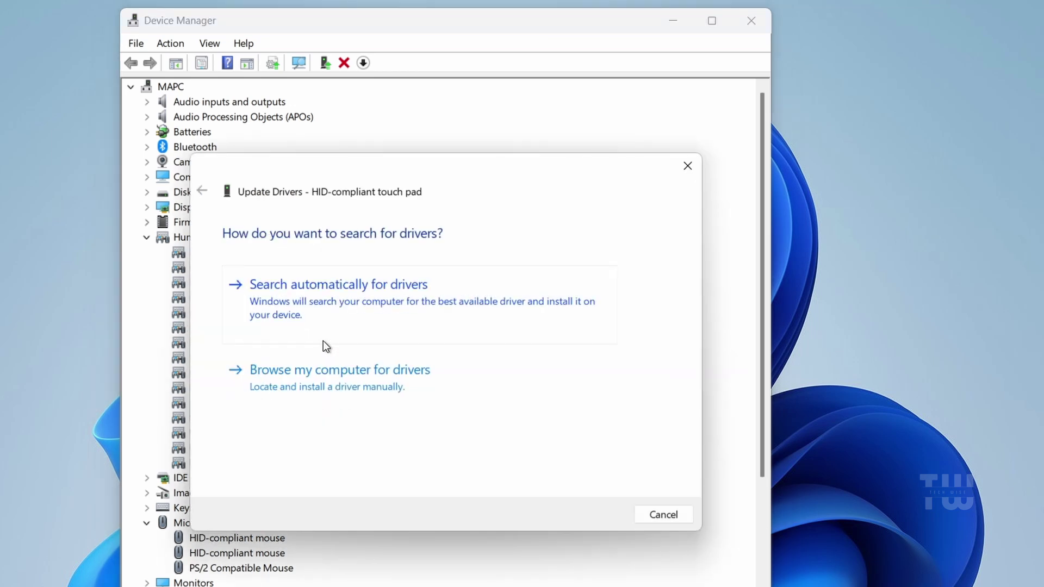
{"action": "left_click", "coordinate": [343, 306]}
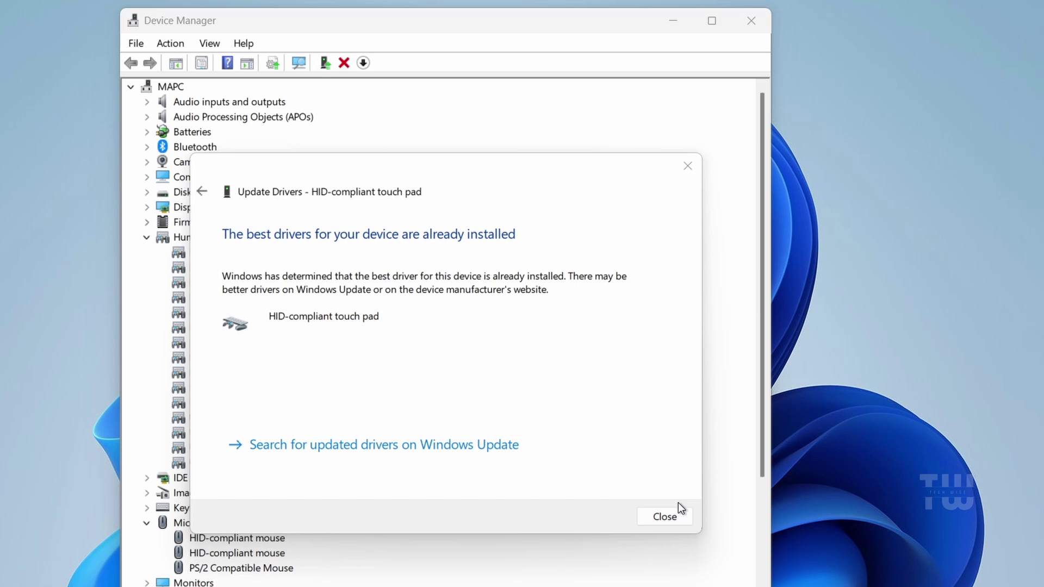
{"action": "left_click", "coordinate": [665, 516]}
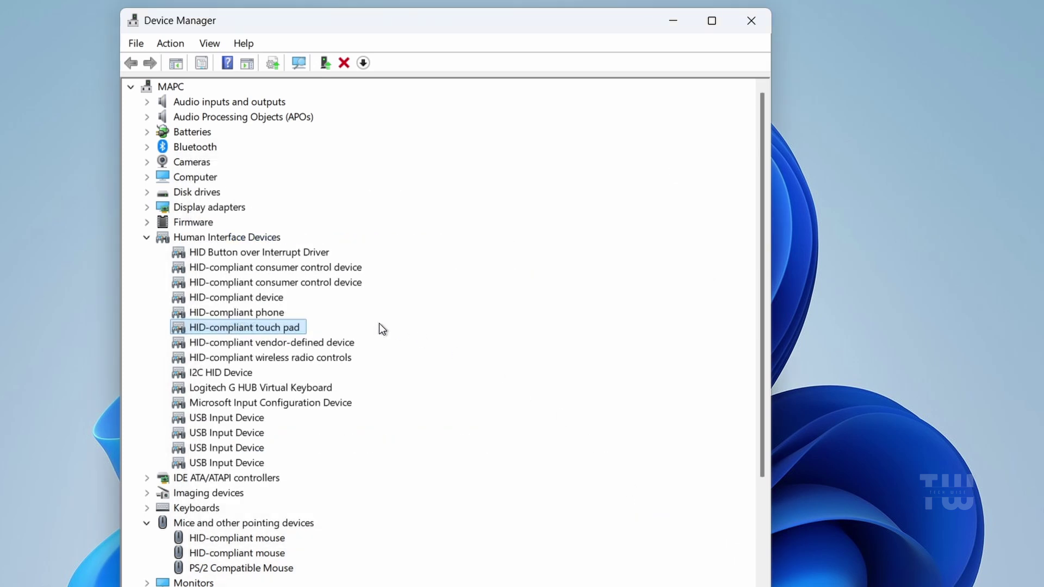
{"action": "right_click", "coordinate": [286, 328]}
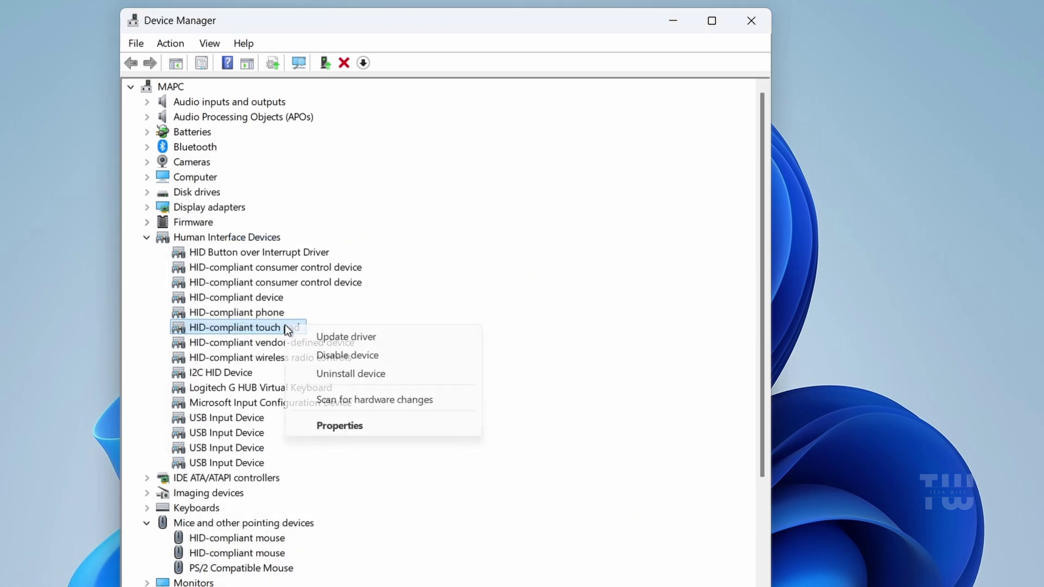
{"action": "left_click", "coordinate": [350, 337]}
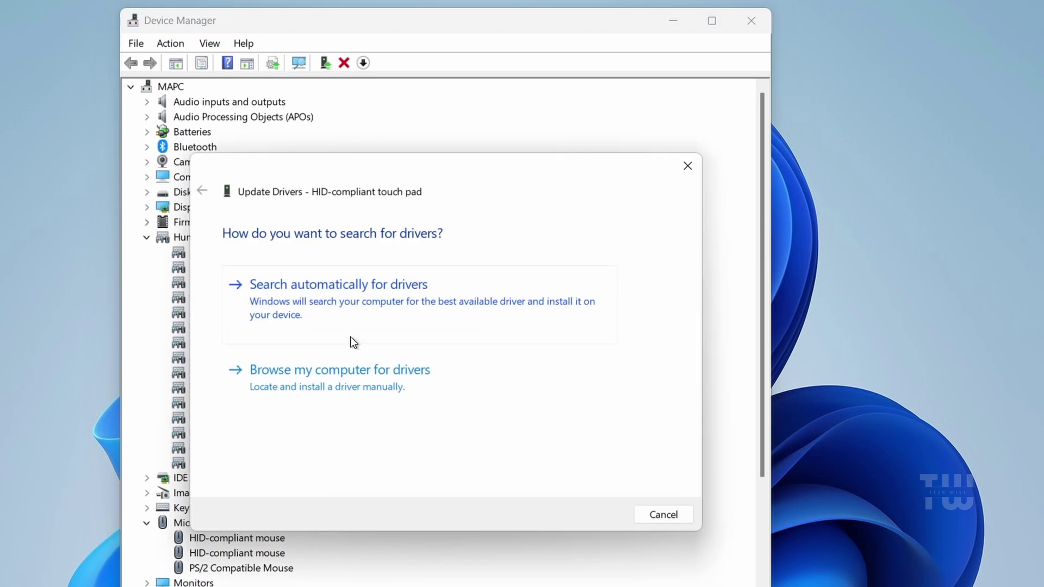
{"action": "left_click", "coordinate": [350, 383]}
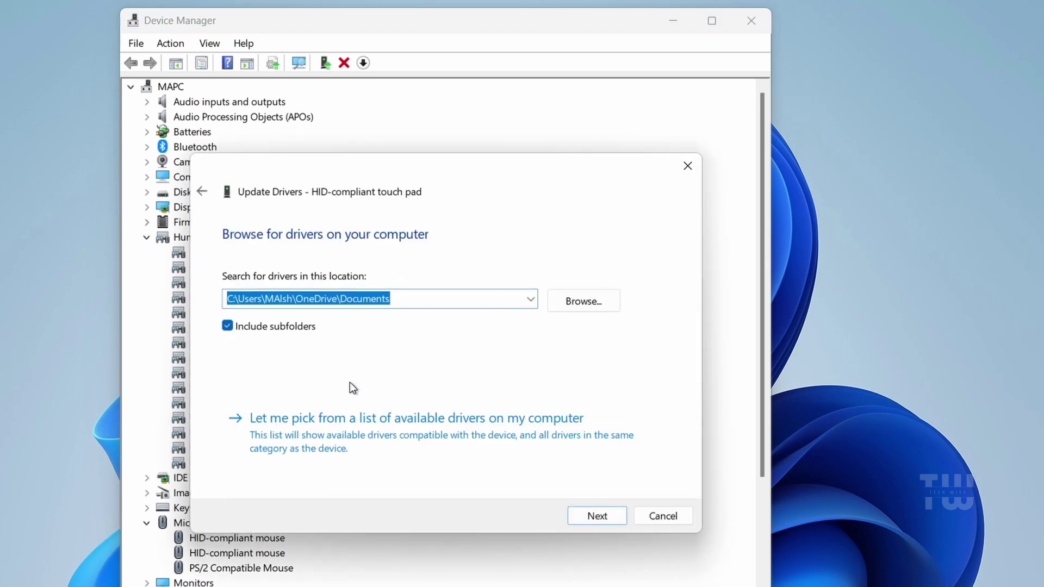
{"action": "left_click", "coordinate": [462, 429]}
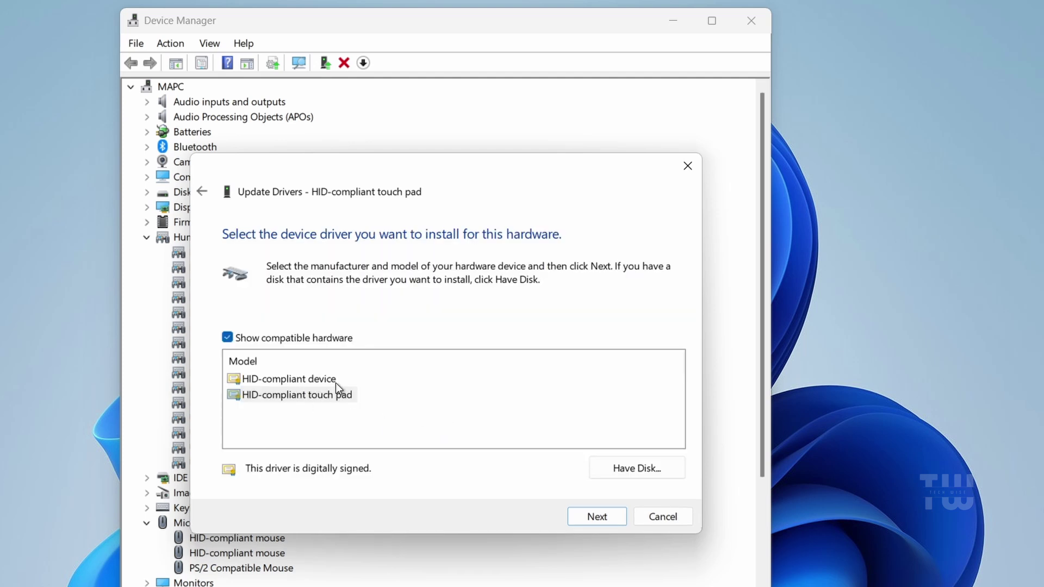
{"action": "left_click", "coordinate": [306, 395]}
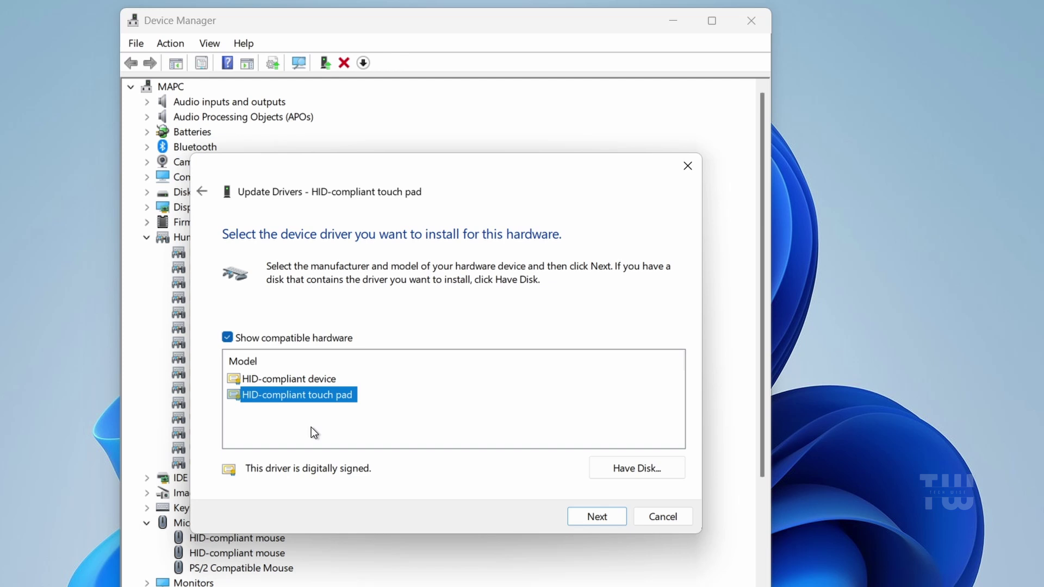
{"action": "left_click", "coordinate": [658, 515]}
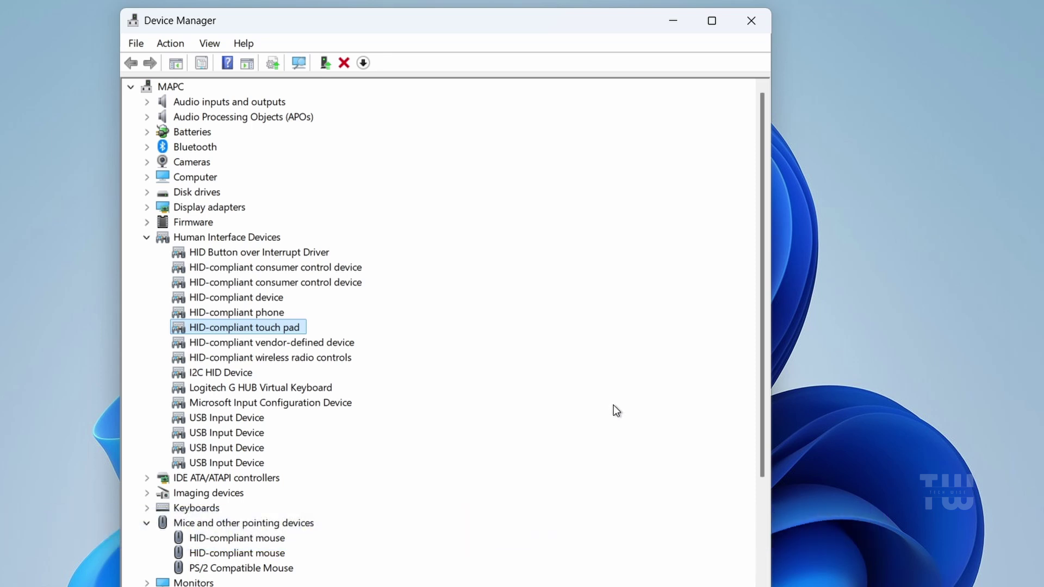
Uninstall the HID-compliant touch pad device.
{"action": "right_click", "coordinate": [274, 328]}
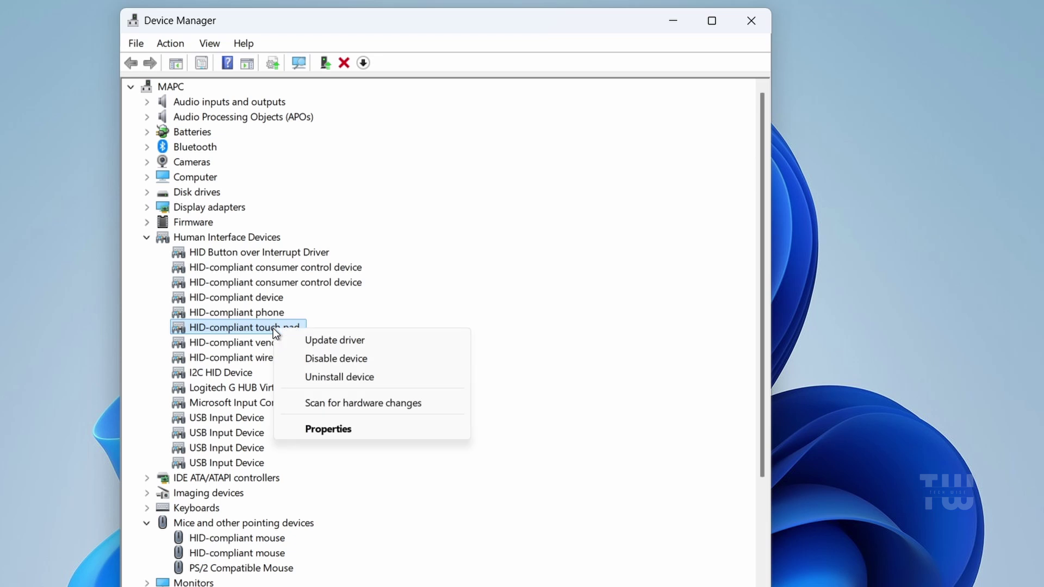
{"action": "left_click", "coordinate": [326, 377]}
{"action": "left_click", "coordinate": [557, 402]}
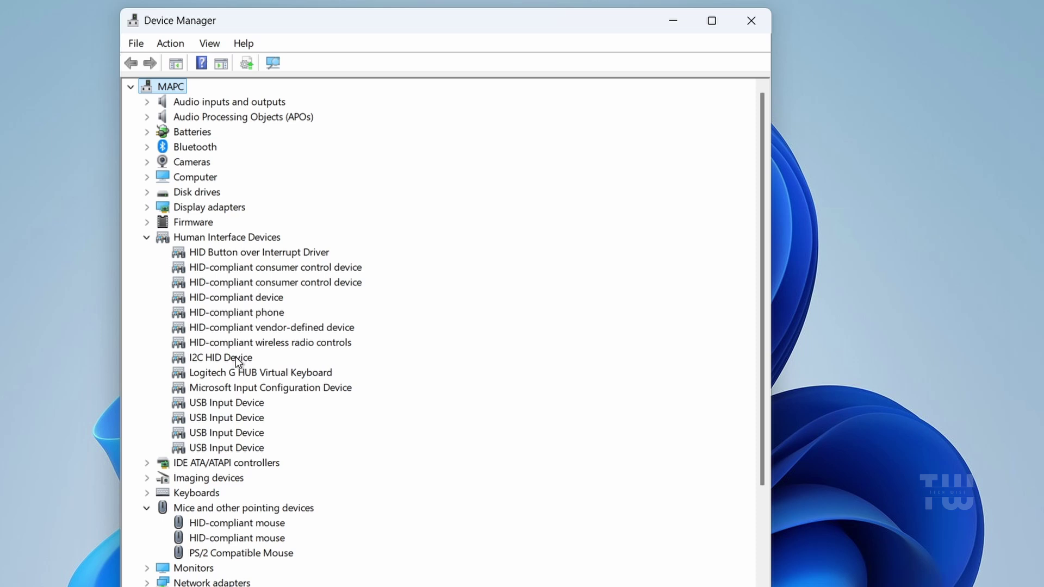
Scan for hardware changes so the HID-compliant touch pad is reinstalled.
{"action": "left_click", "coordinate": [171, 46]}
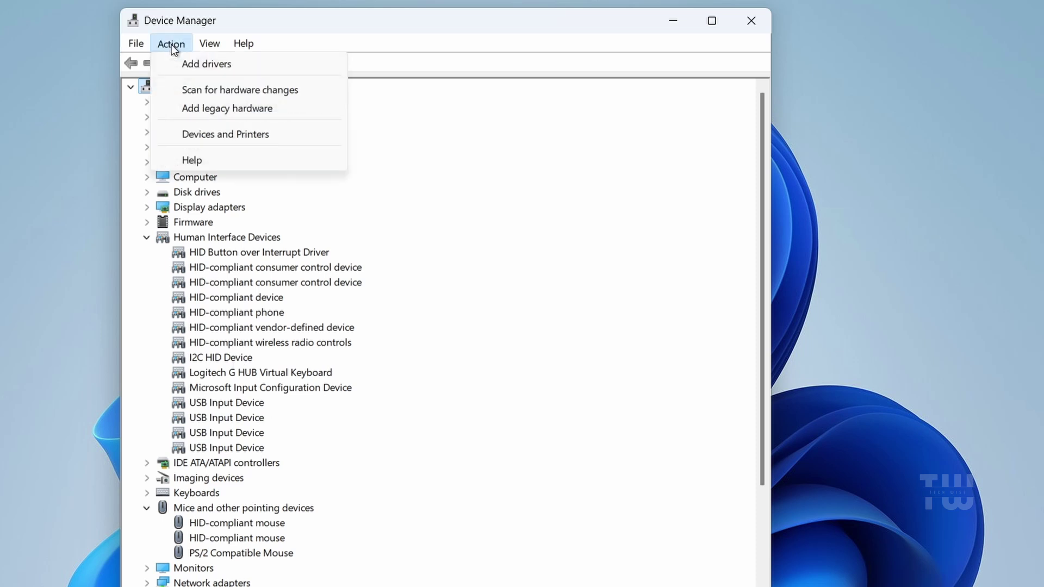
{"action": "left_click", "coordinate": [190, 90]}
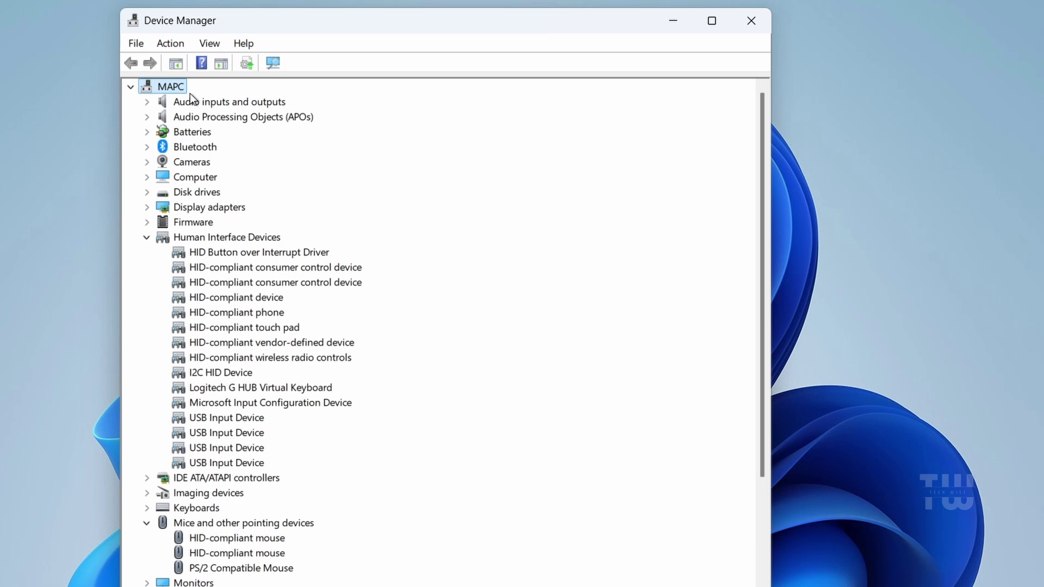
{"action": "left_click", "coordinate": [245, 327]}
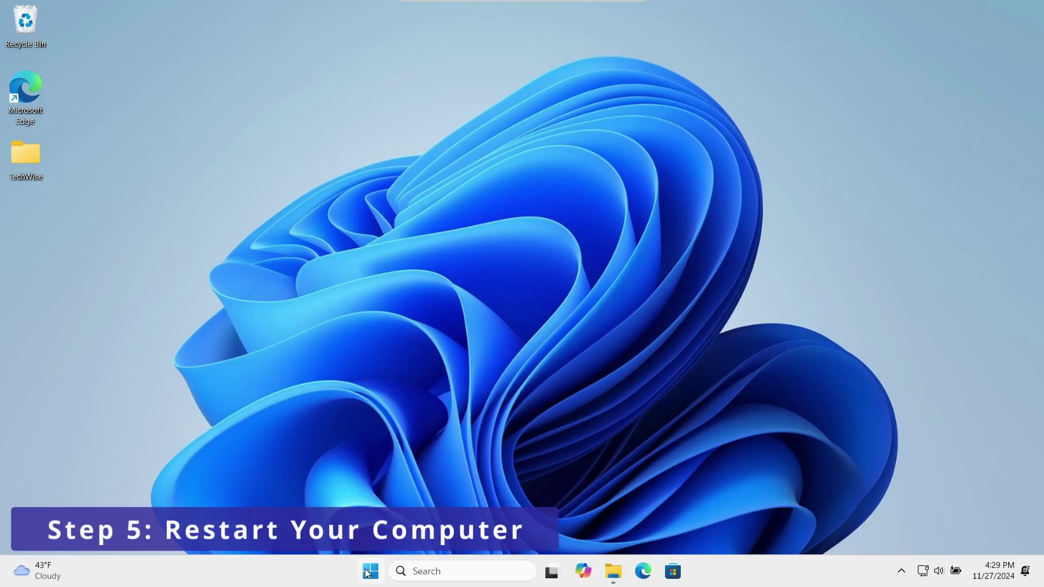
Open the Start menu's power options to reach Restart.
{"action": "left_click", "coordinate": [369, 571]}
{"action": "left_click", "coordinate": [690, 524]}
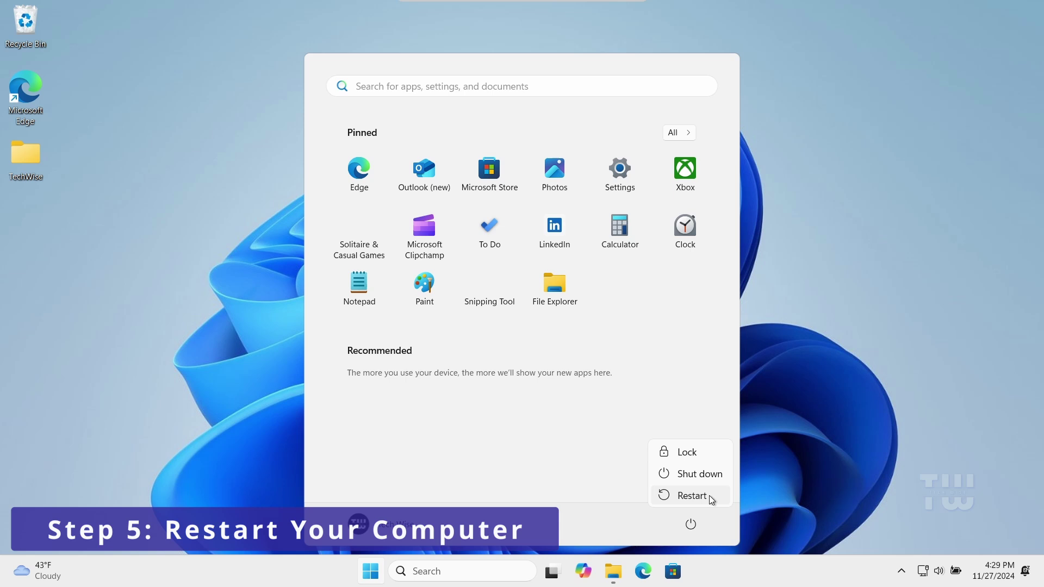